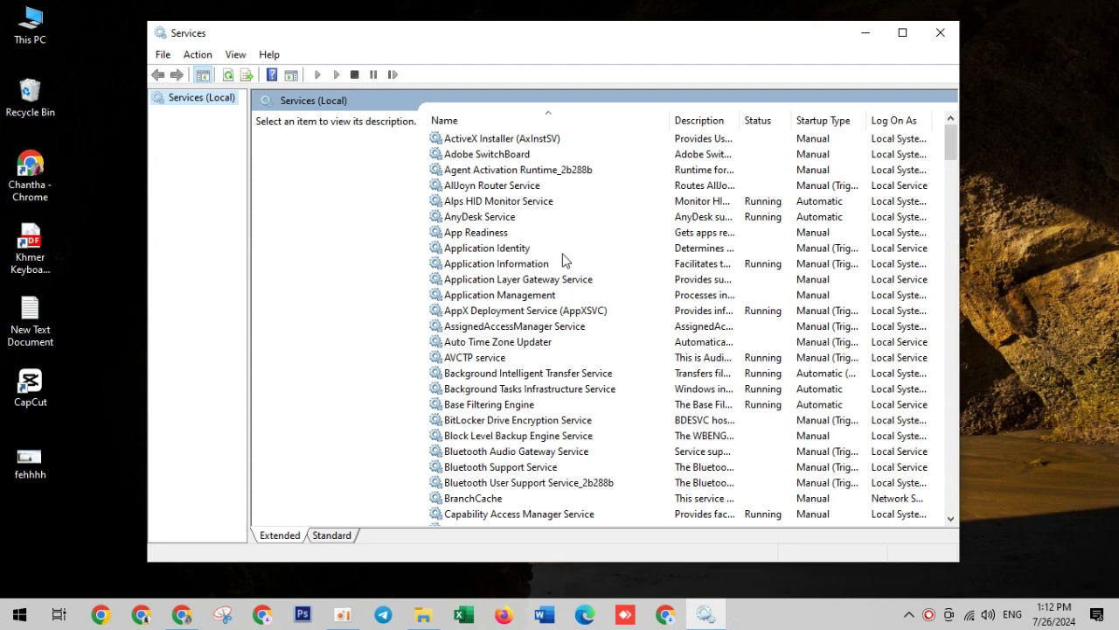
Locate and select the Windows Modules Installer service in the list of local services.
scroll(520, 289, down, 20)
scroll(518, 281, down, 18)
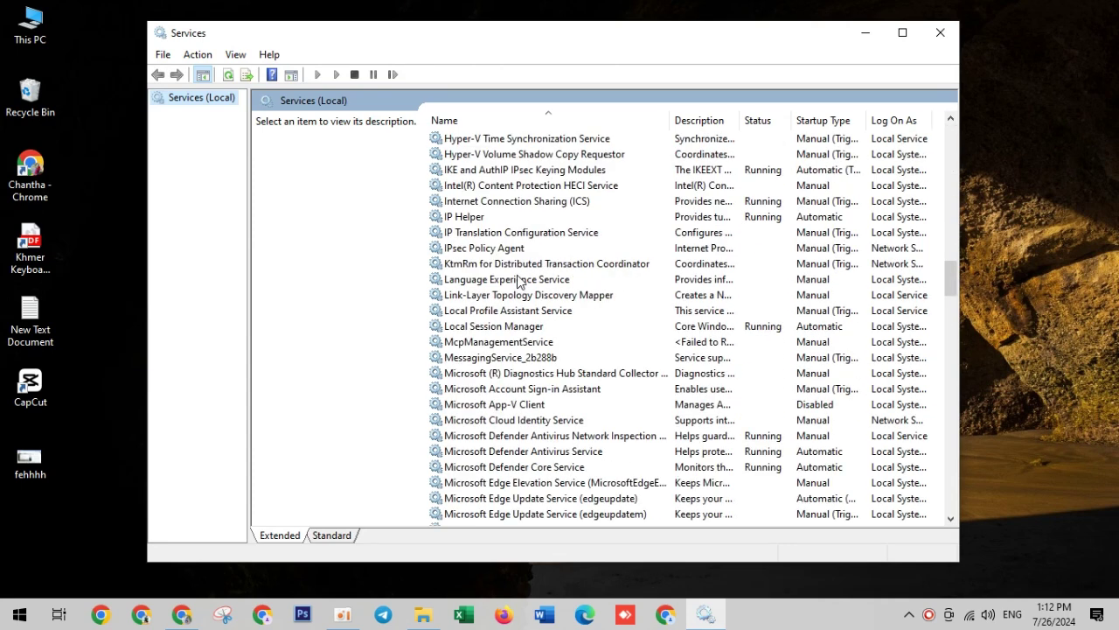
scroll(518, 280, down, 8)
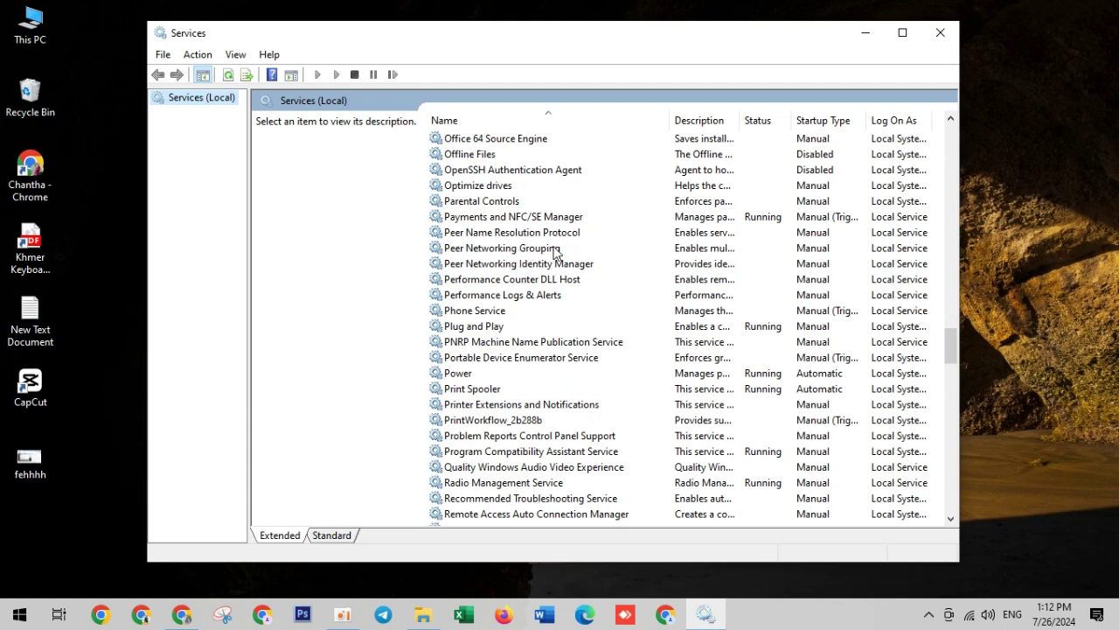
scroll(546, 260, down, 8)
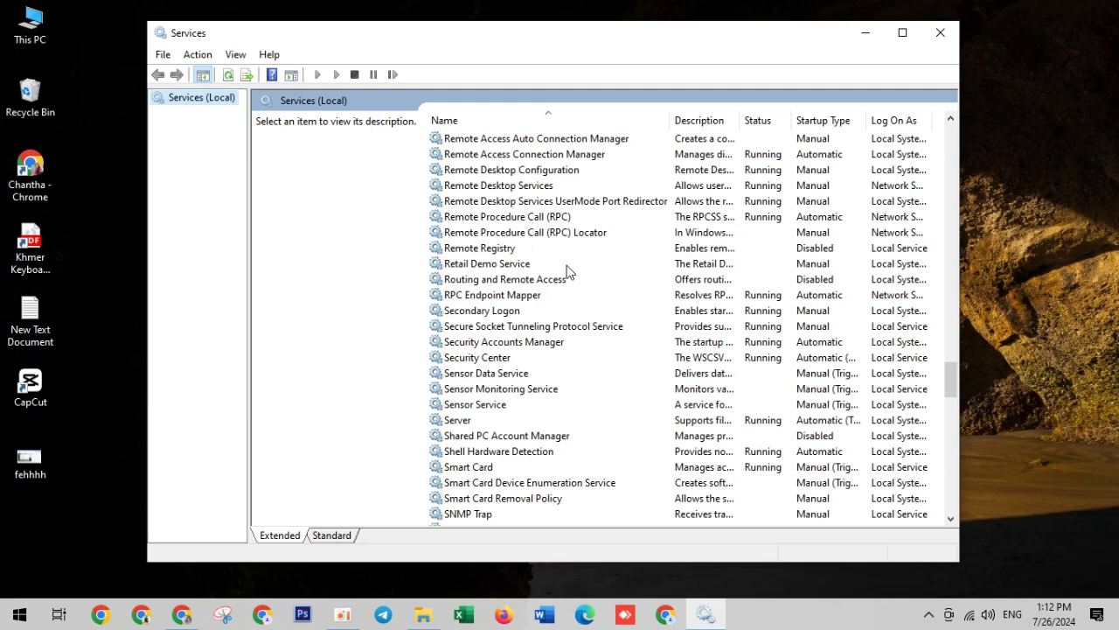
scroll(566, 275, down, 16)
click(565, 279)
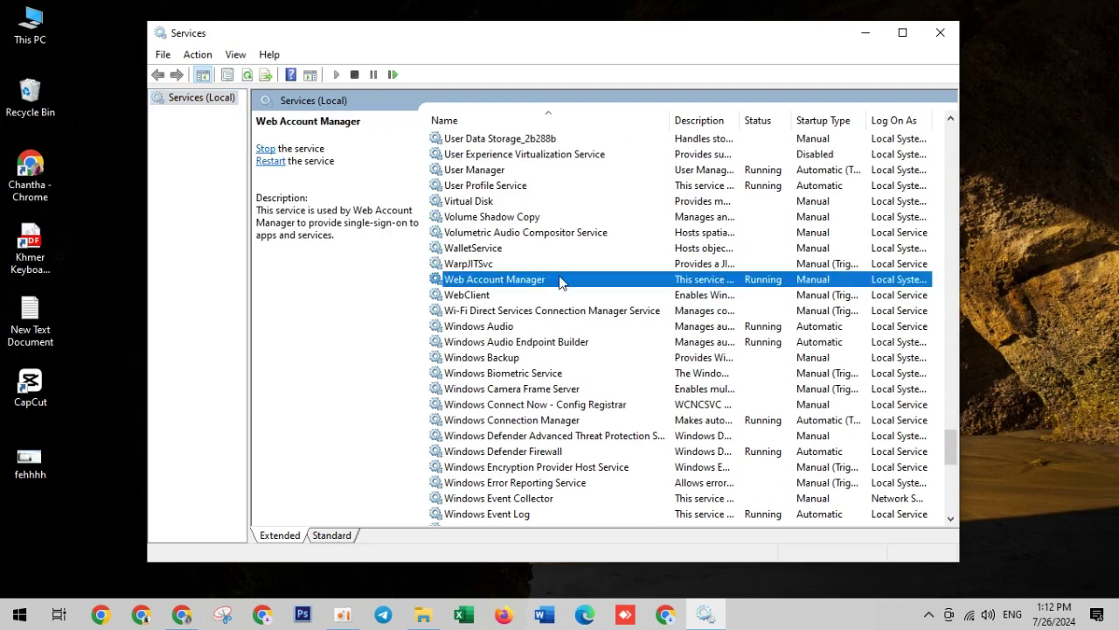
scroll(560, 281, down, 11)
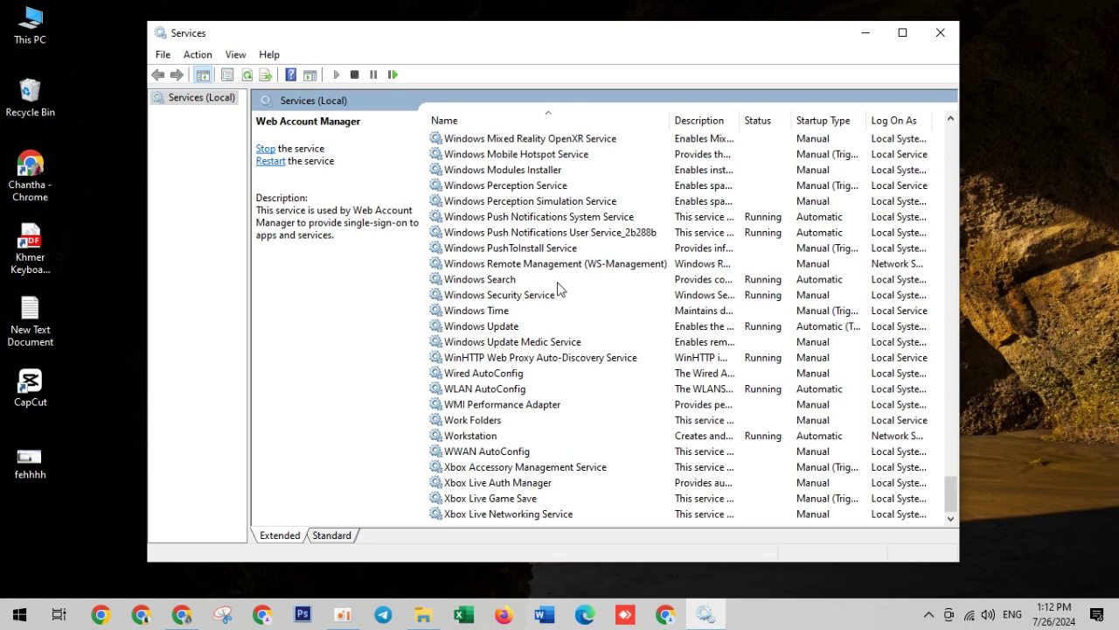
scroll(594, 346, up, 8)
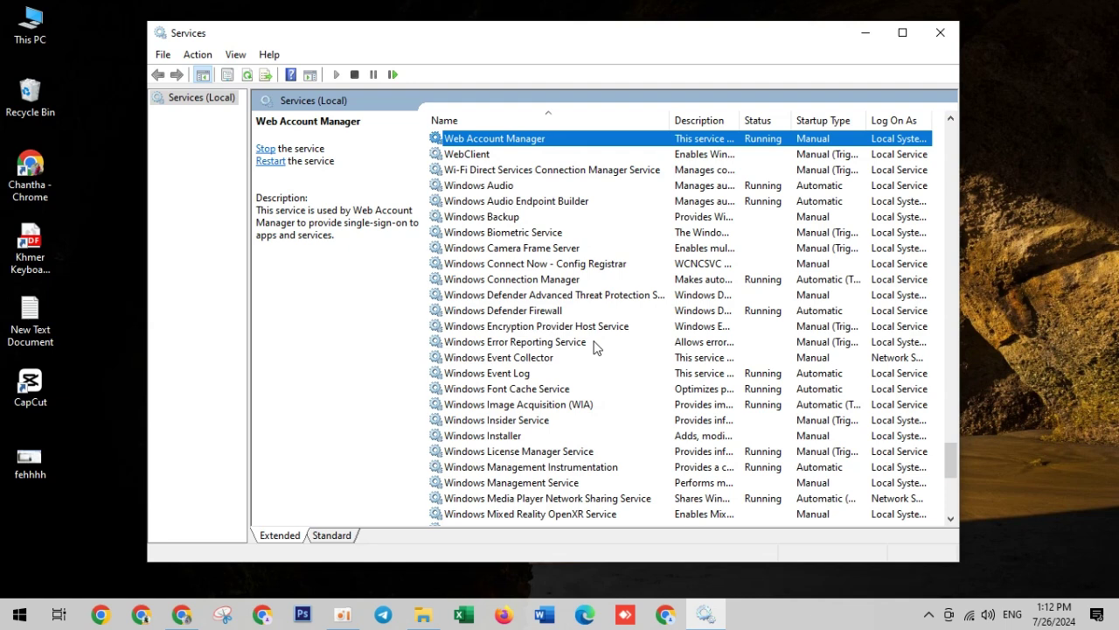
drag(951, 455, 941, 296)
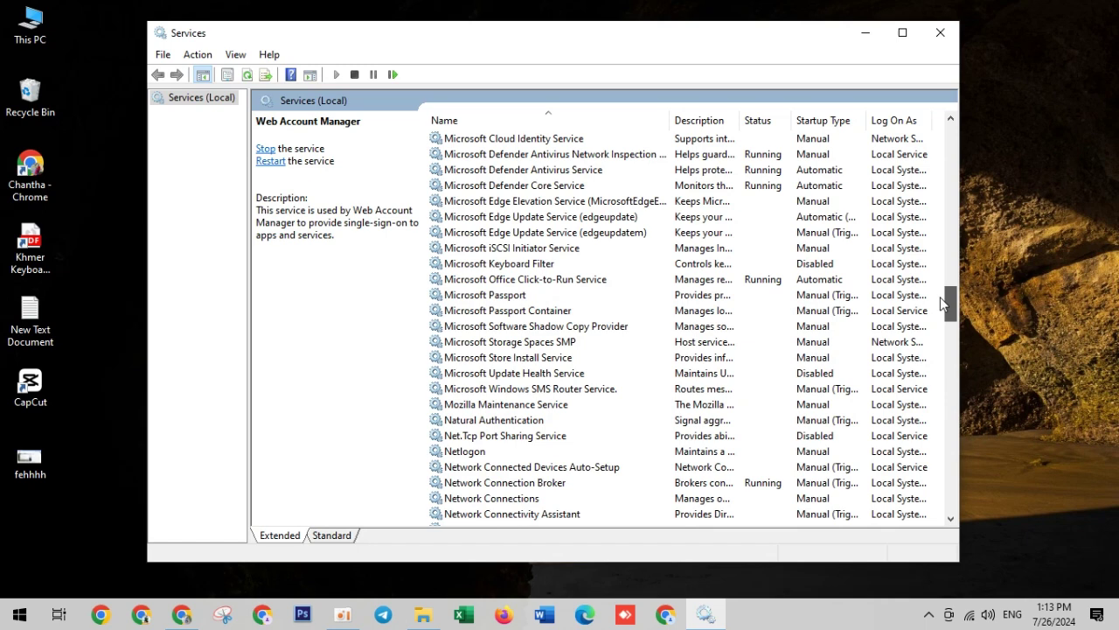
drag(940, 296, 941, 283)
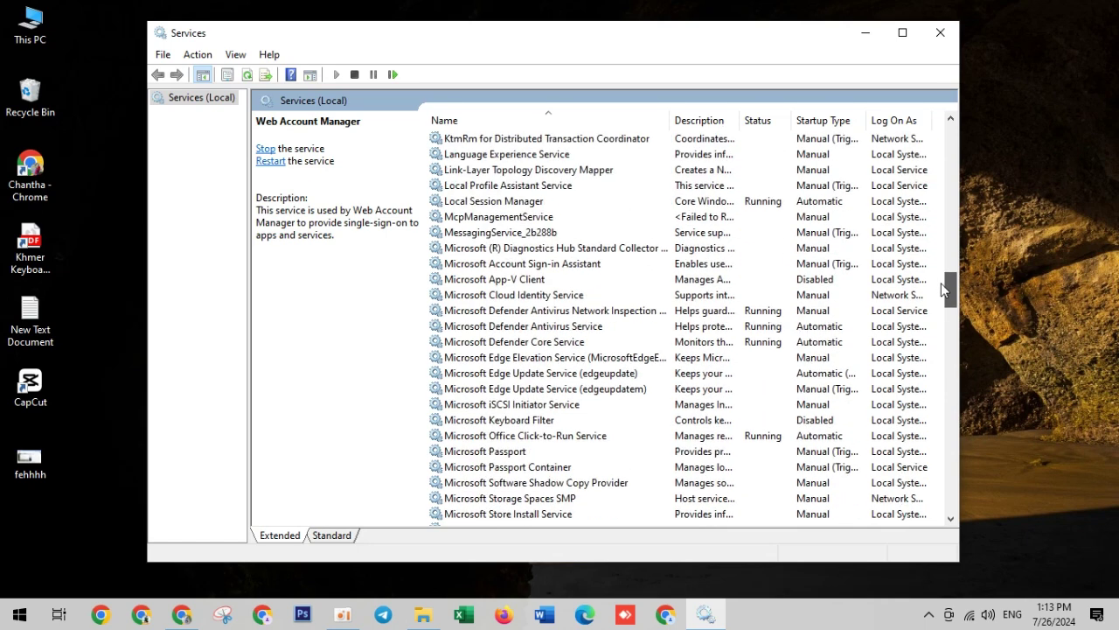
drag(945, 292, 942, 241)
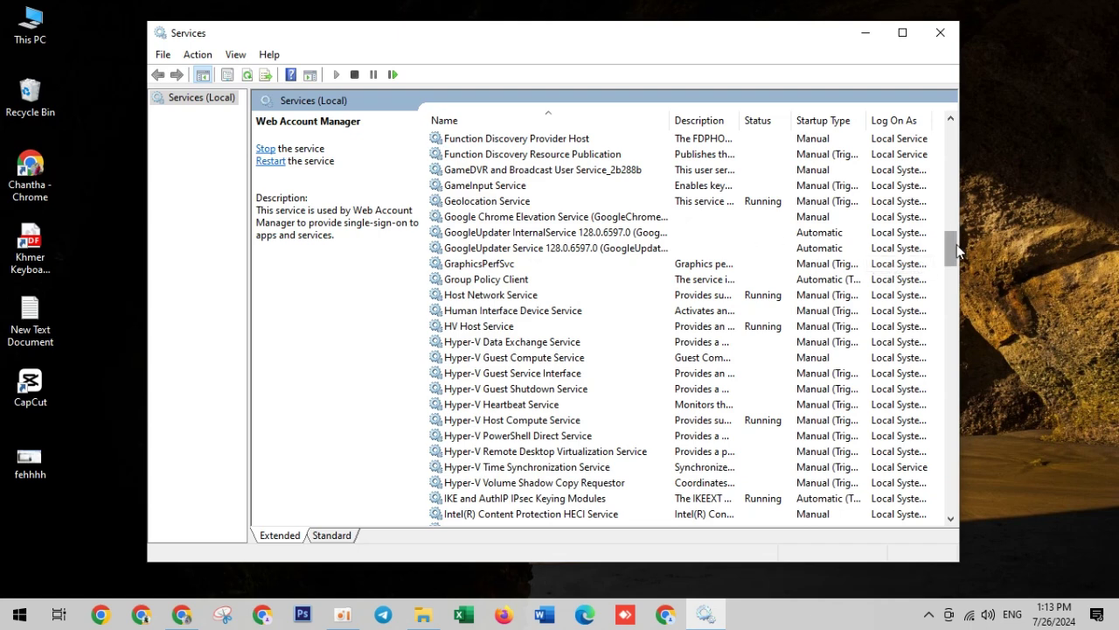
drag(952, 250, 952, 198)
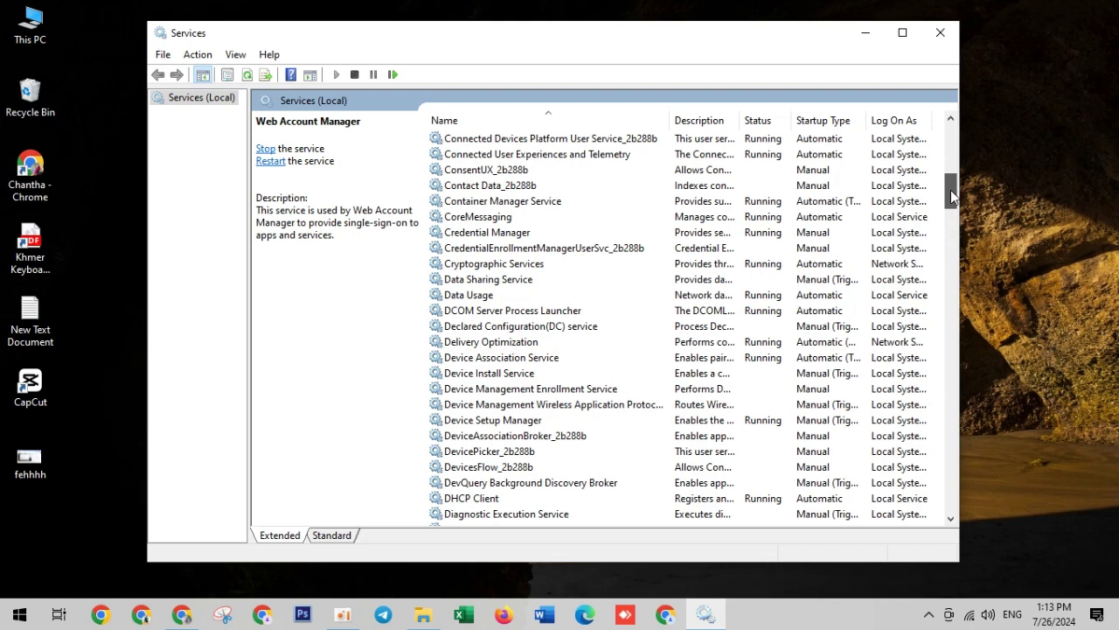
drag(952, 198, 976, 275)
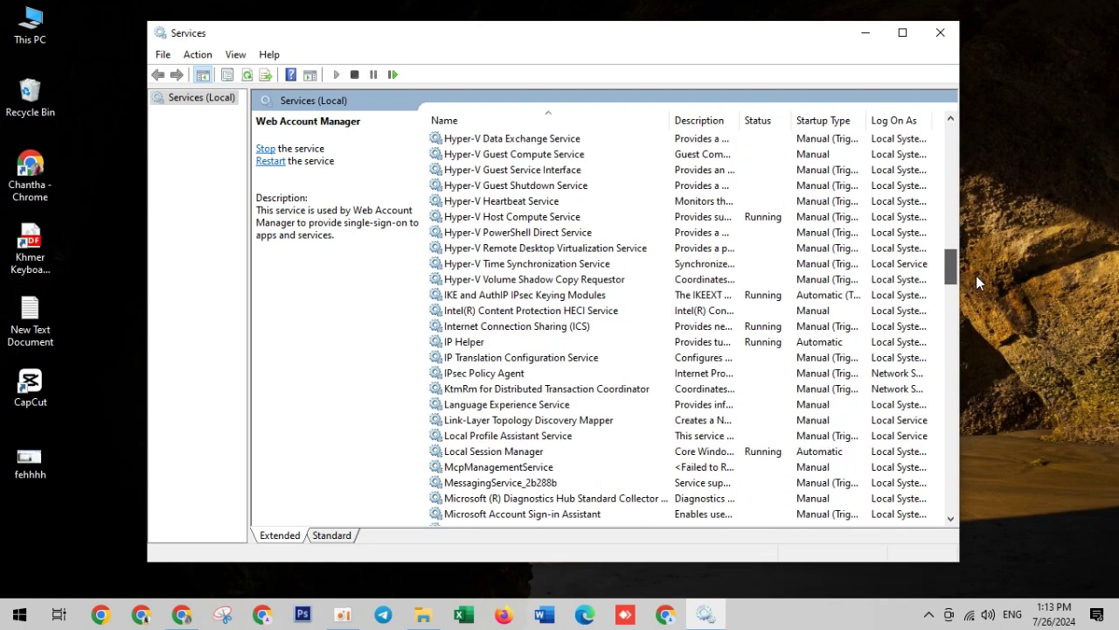
drag(976, 276, 988, 307)
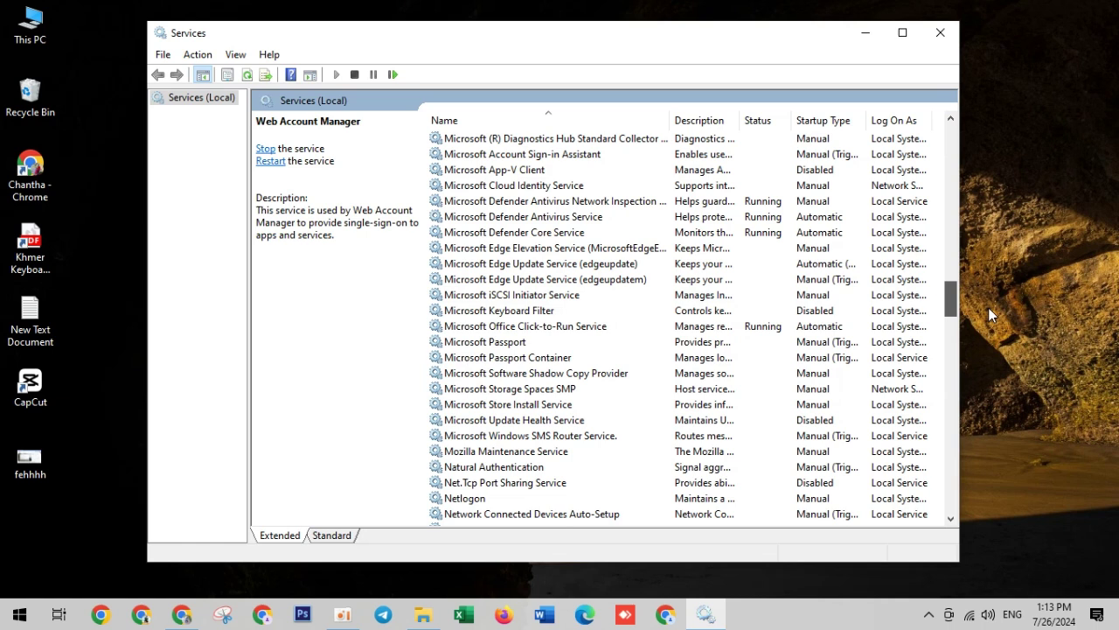
click(988, 307)
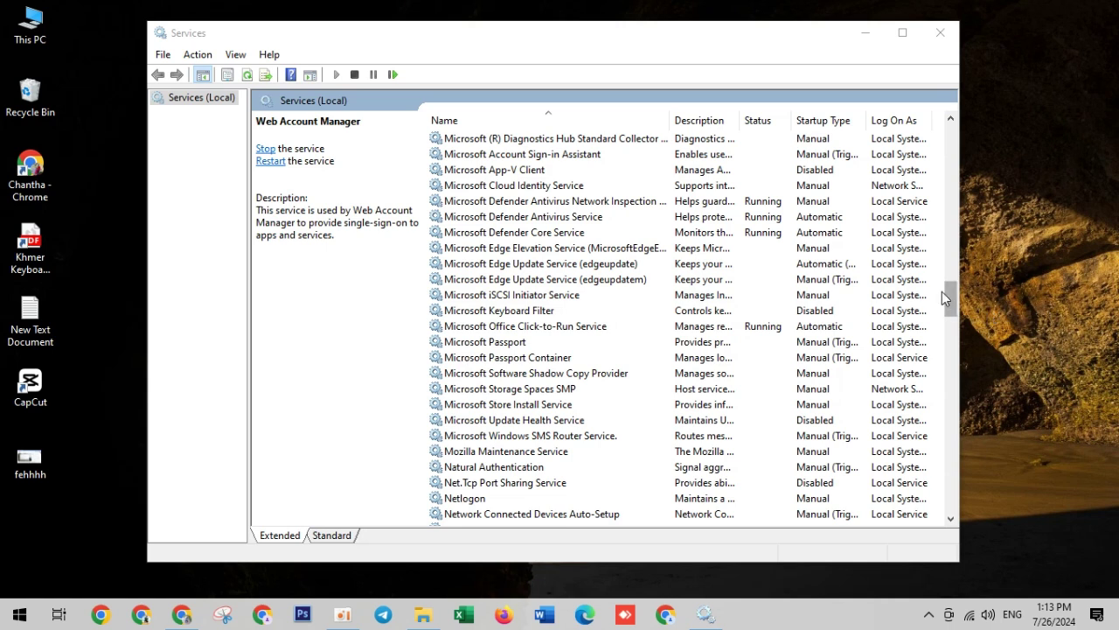
drag(955, 295, 975, 325)
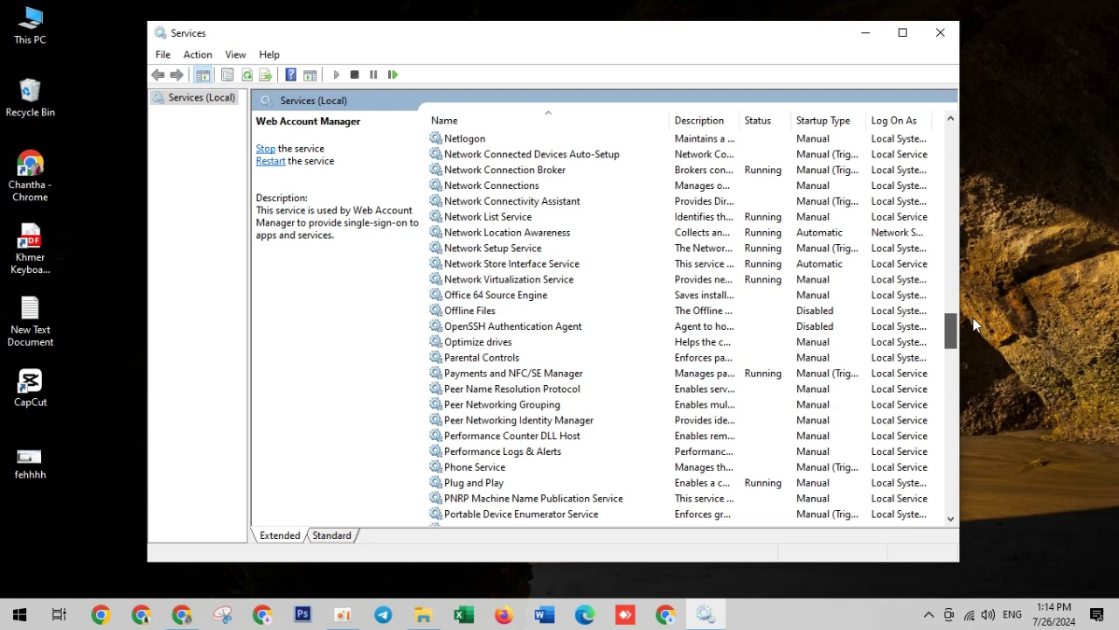
drag(973, 317, 1025, 444)
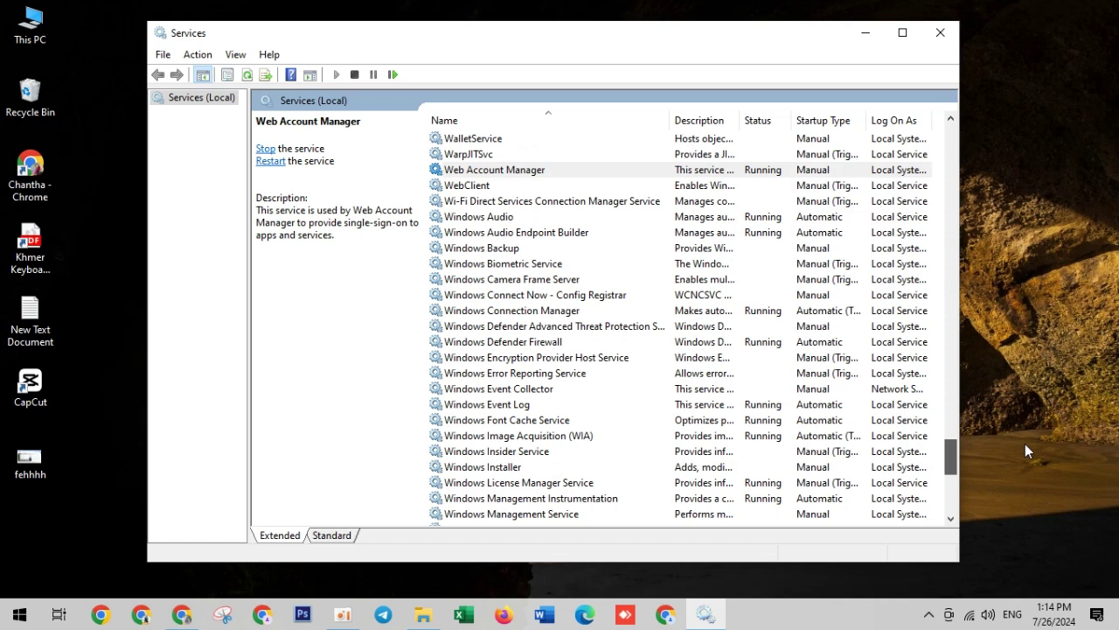
drag(1025, 448, 1030, 464)
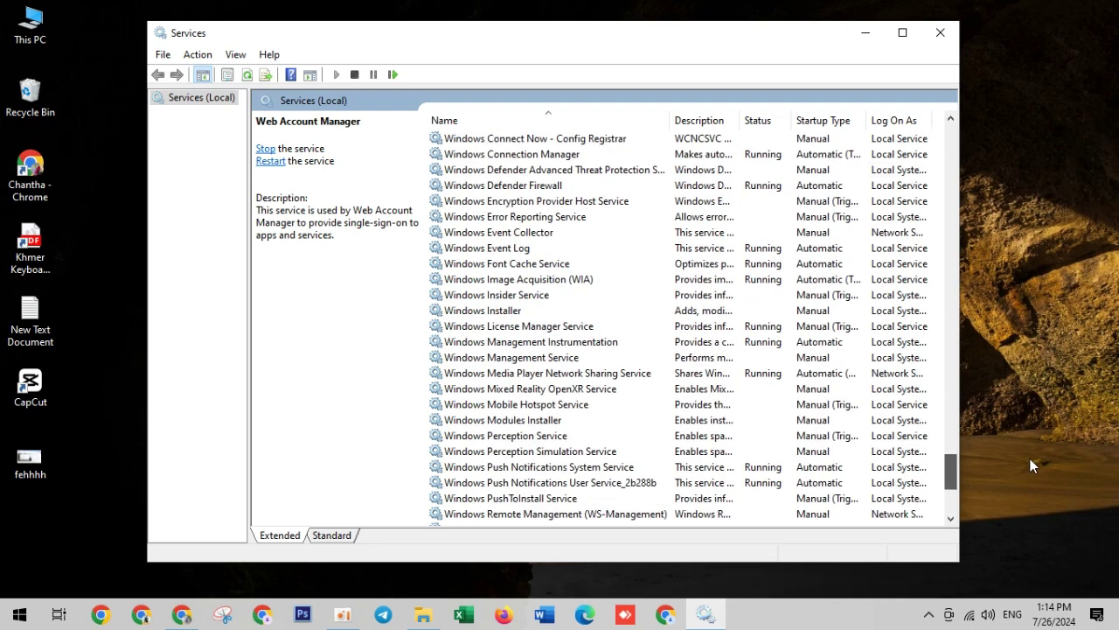
mouse_move(1030, 458)
mouse_down()
mouse_move(1029, 470)
mouse_move(1014, 459)
mouse_up()
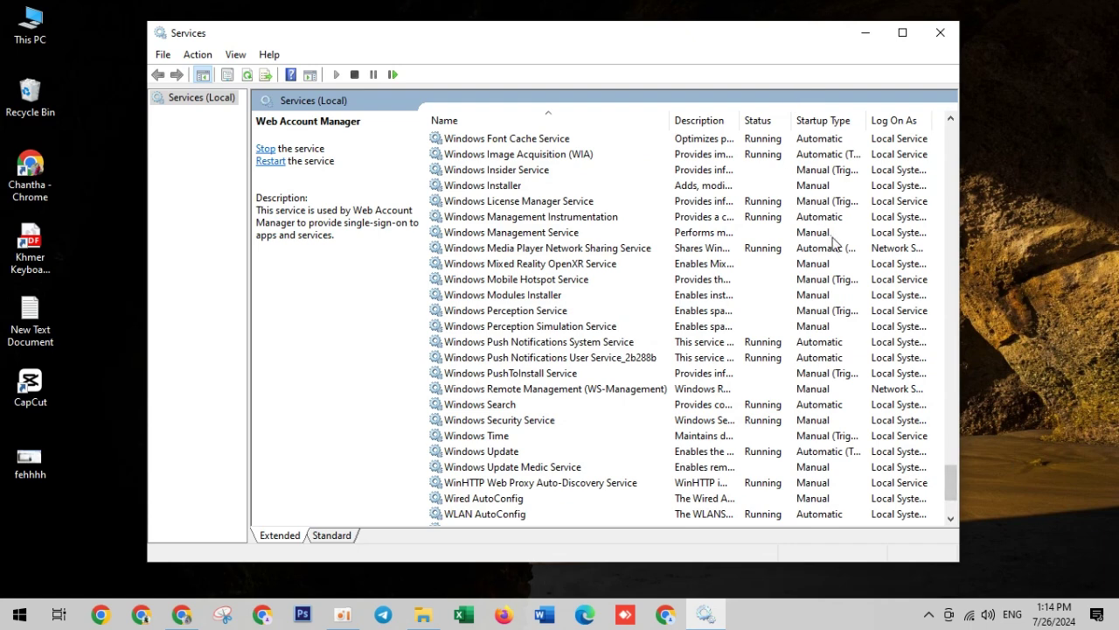
click(537, 298)
click(866, 33)
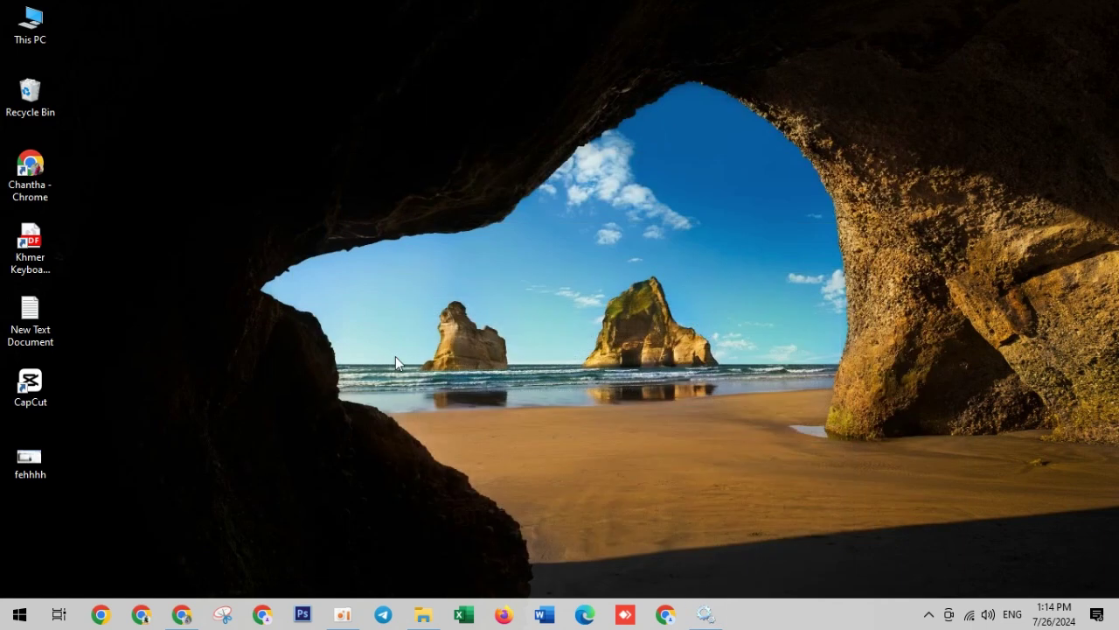
click(348, 613)
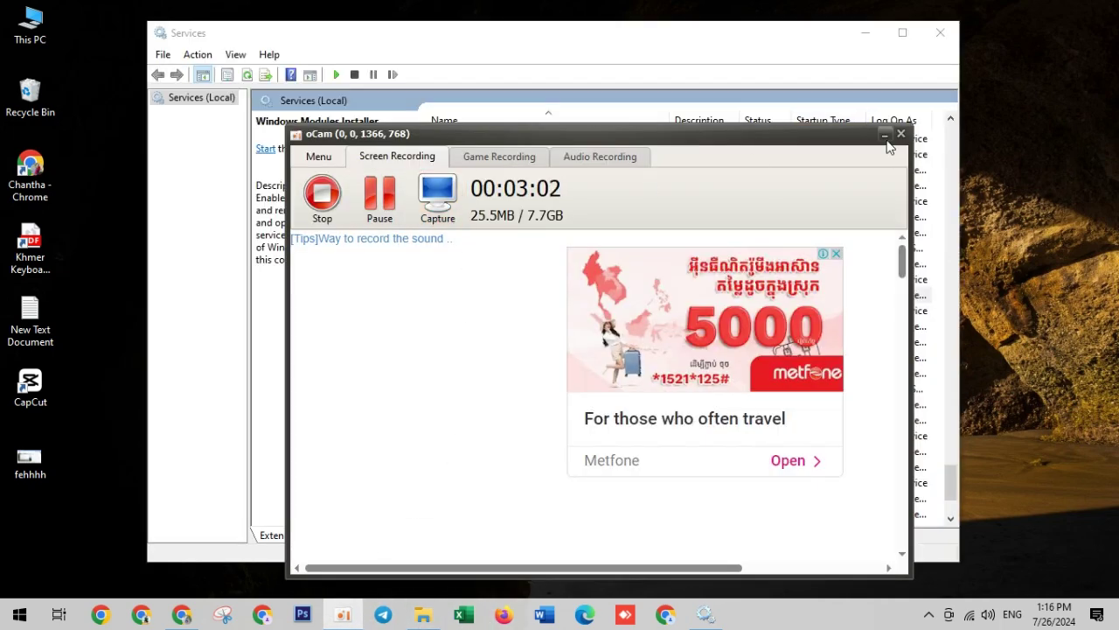
click(886, 134)
Open the Windows Modules Installer service's properties and set its startup type to Automatic.
right_click(576, 299)
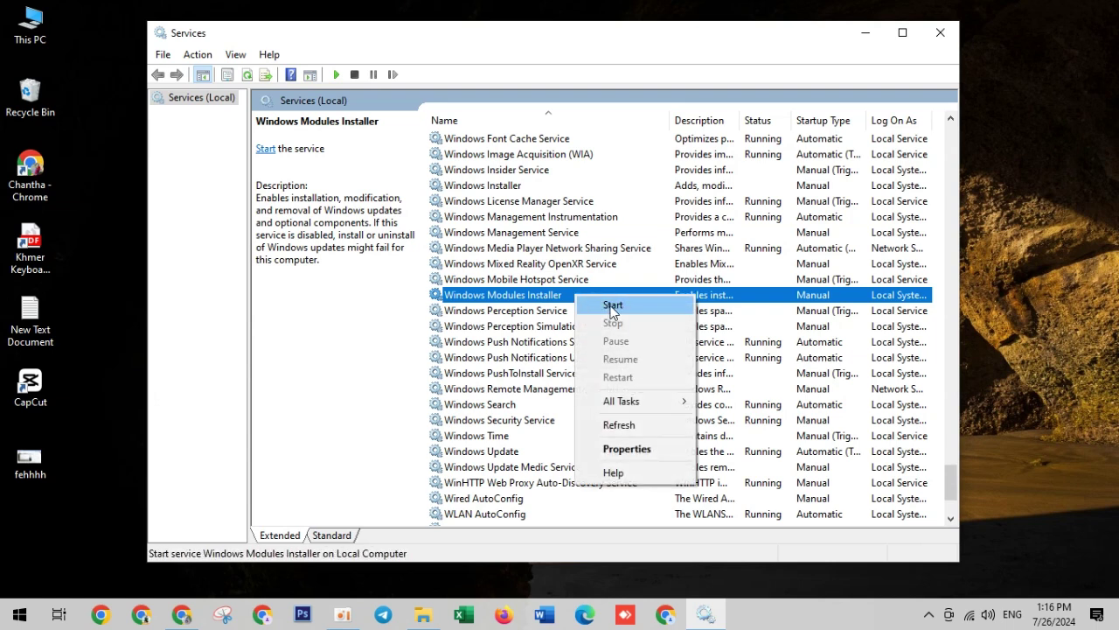
click(537, 295)
double_click(537, 295)
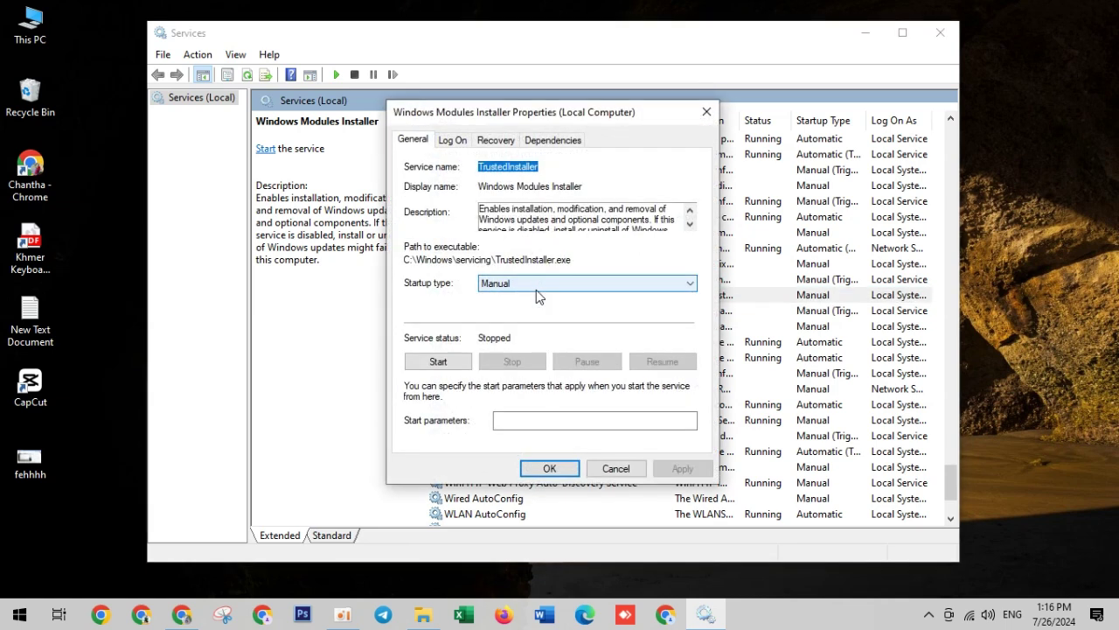
click(539, 283)
click(508, 308)
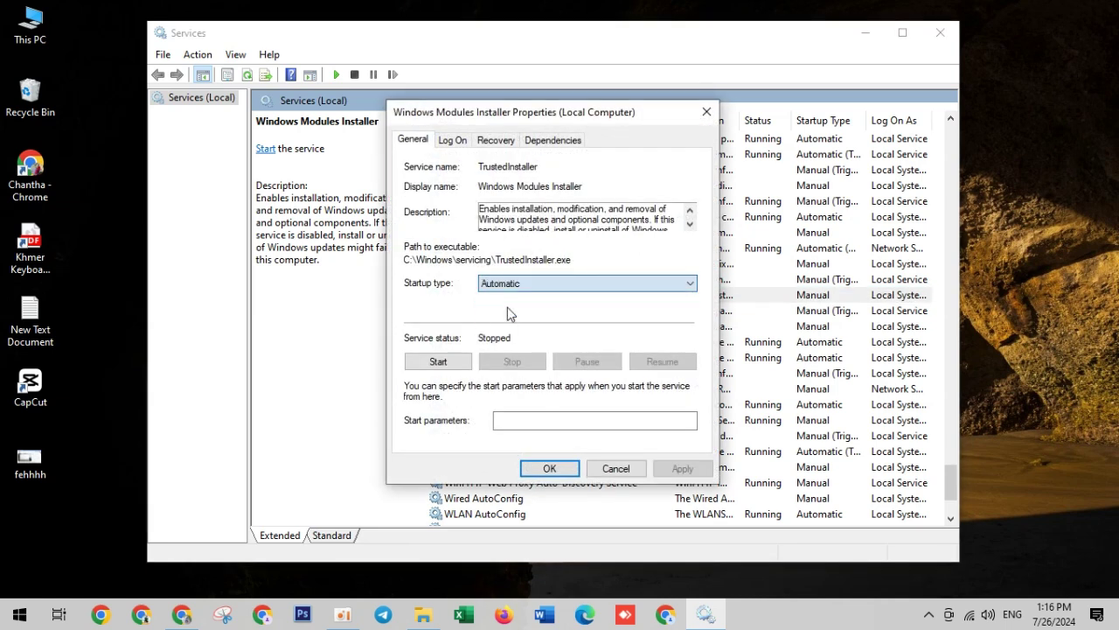
Start the Windows Modules Installer service, apply the changes and close its properties.
click(444, 362)
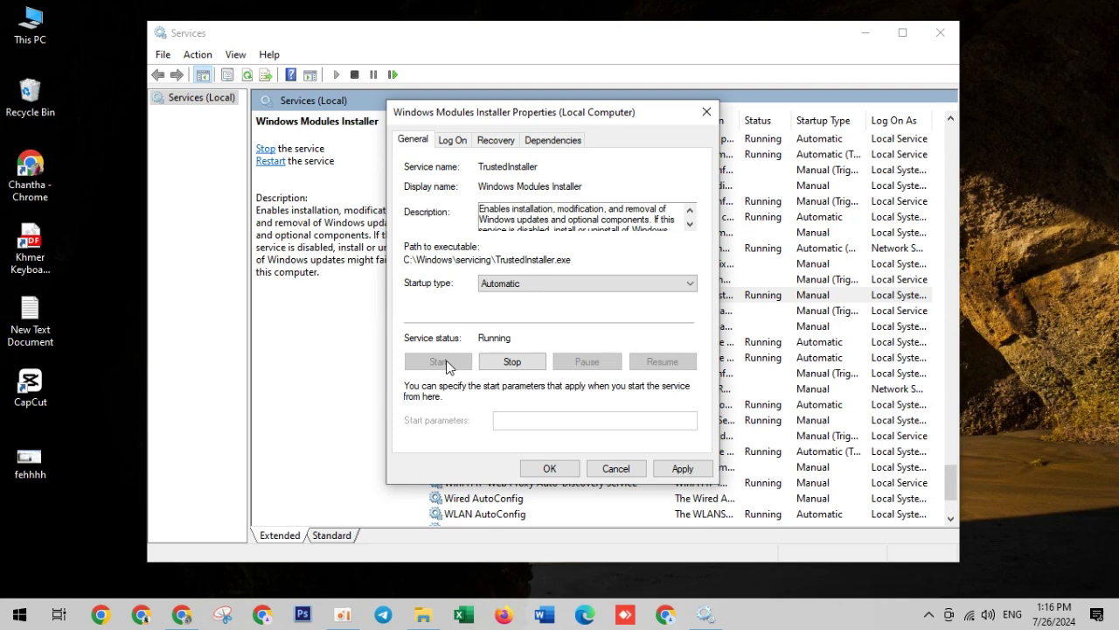
click(683, 466)
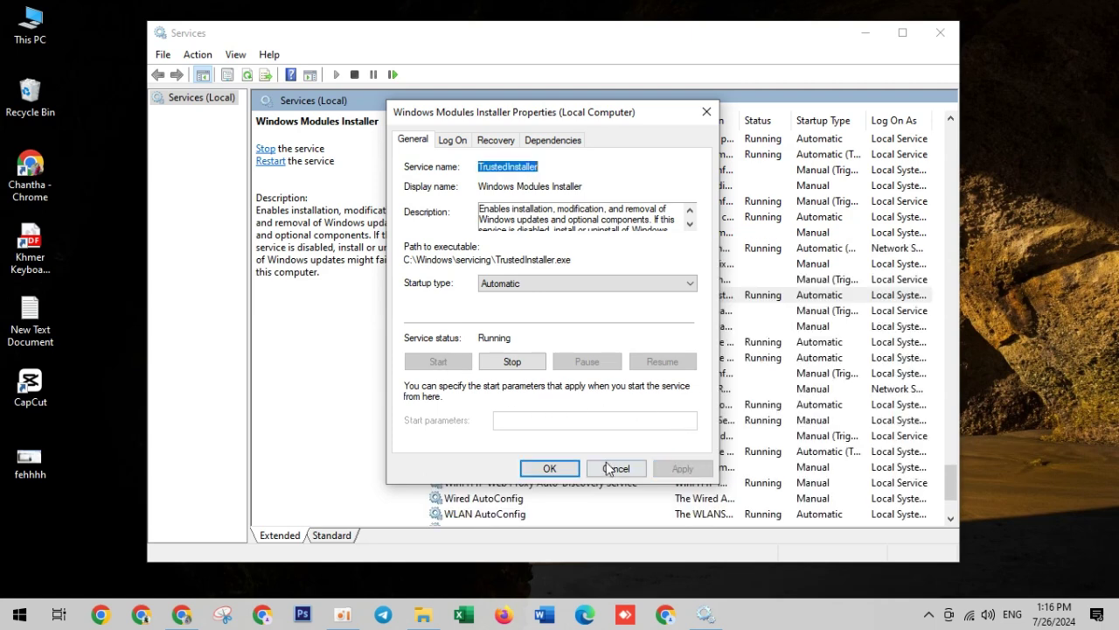
click(550, 469)
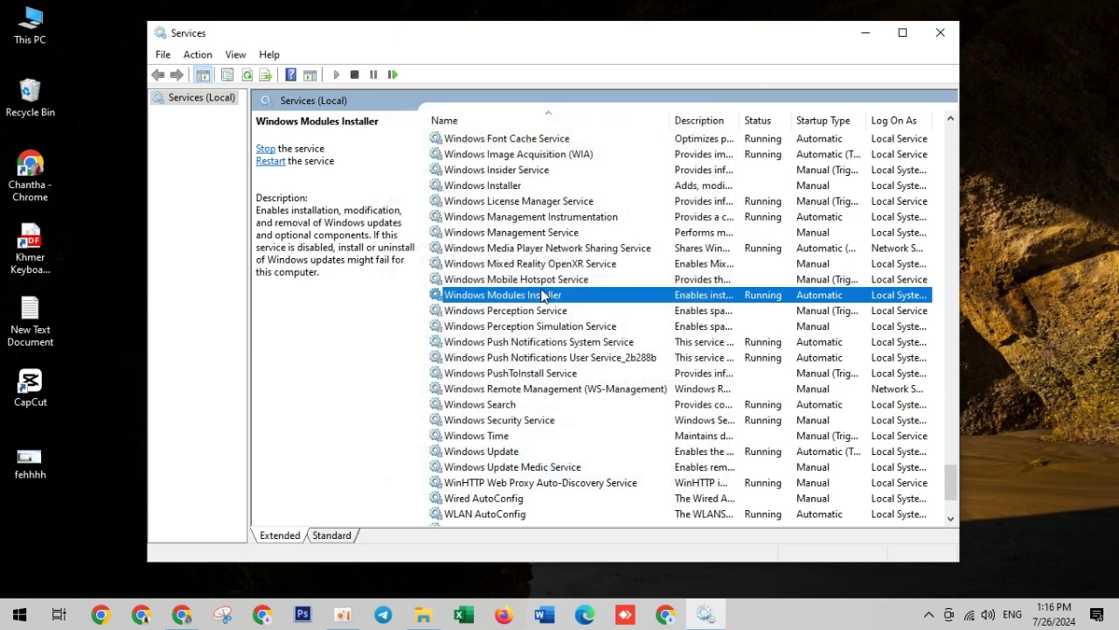
Check the startup type and status in the Windows Modules Installer properties, close them and minimize the services window.
right_click(543, 297)
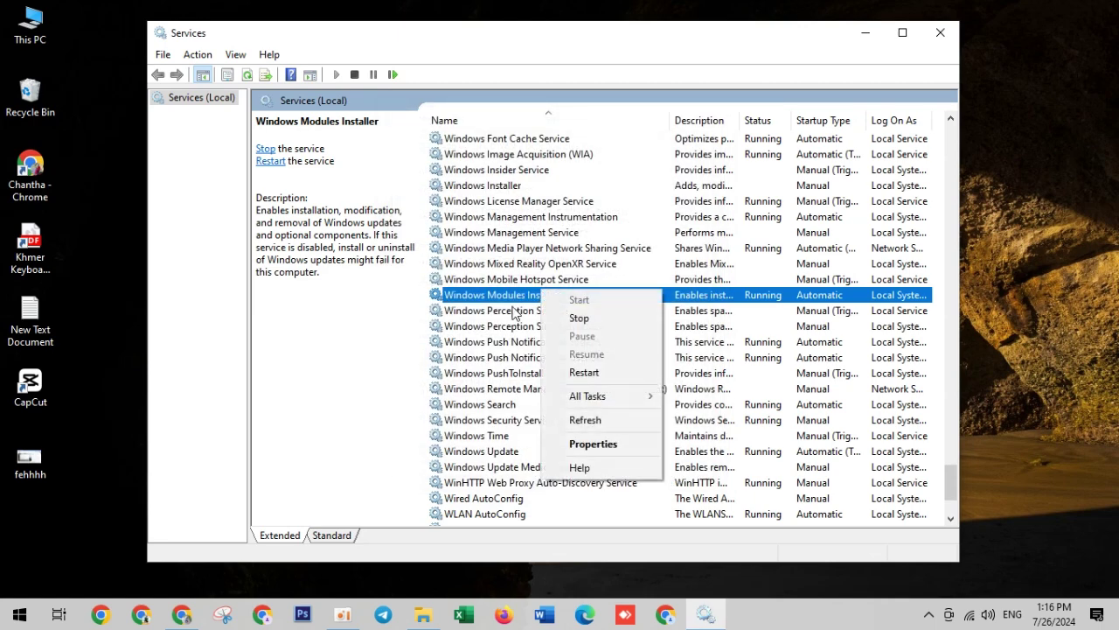
click(513, 302)
double_click(512, 297)
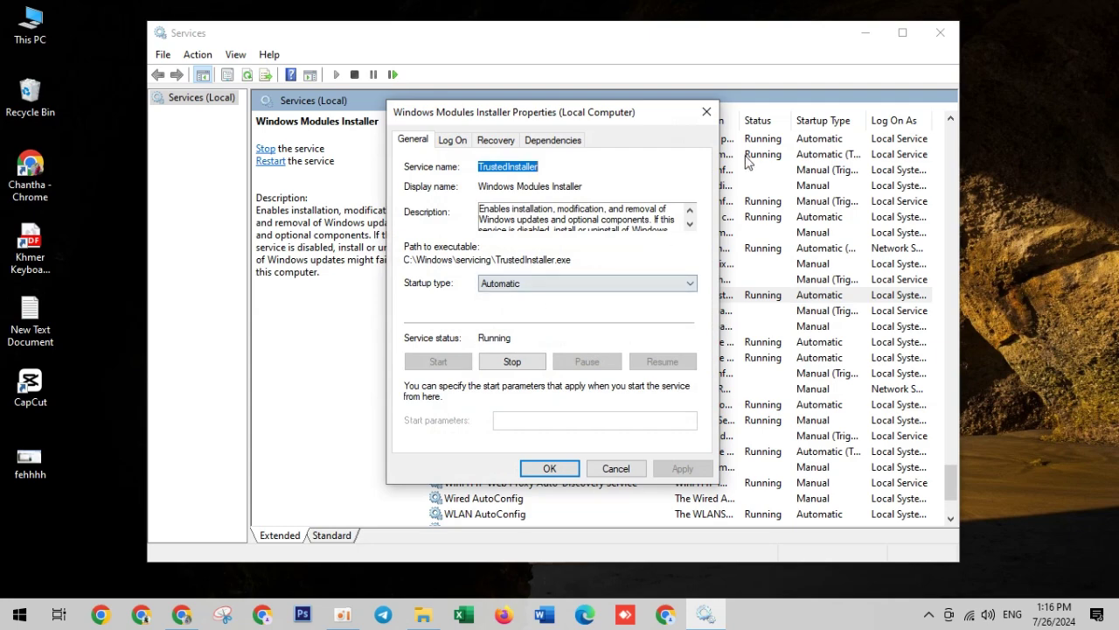
click(707, 111)
click(857, 27)
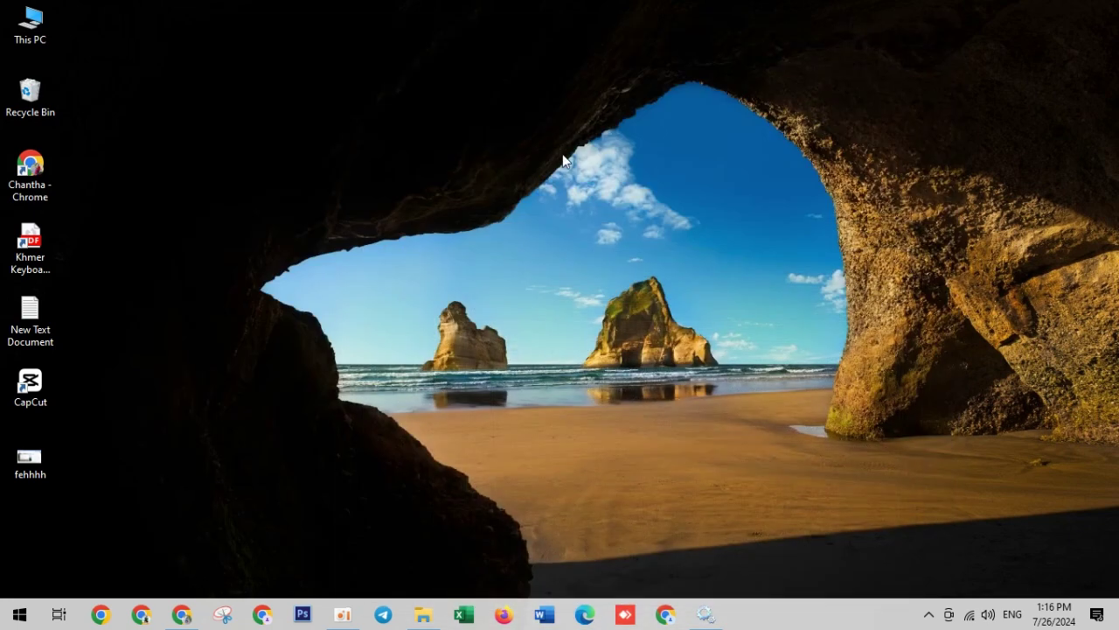
click(343, 614)
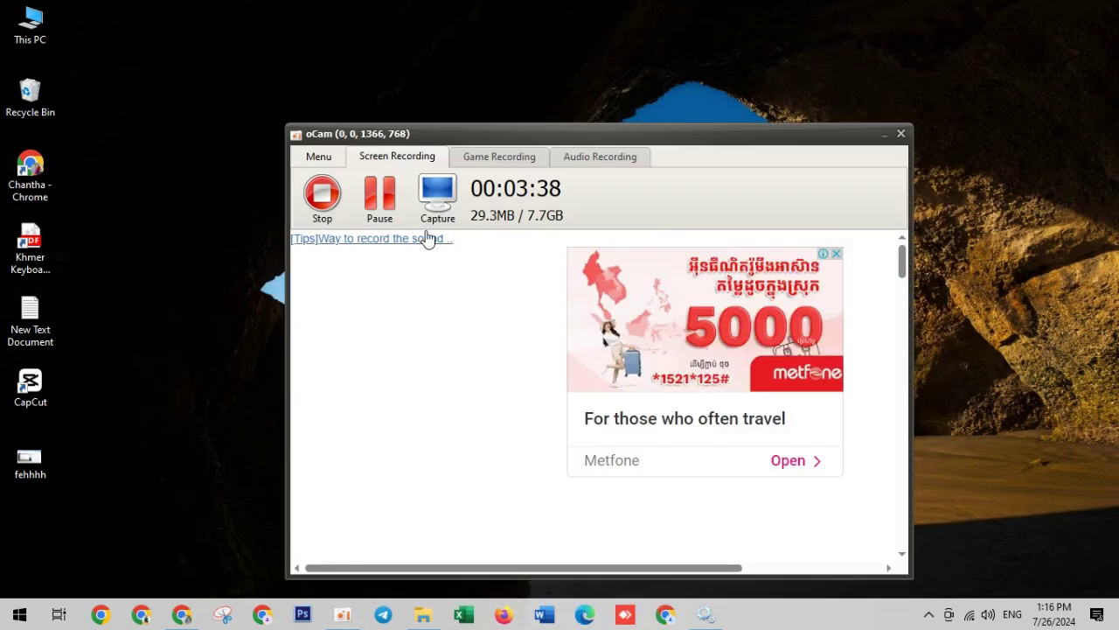
click(884, 136)
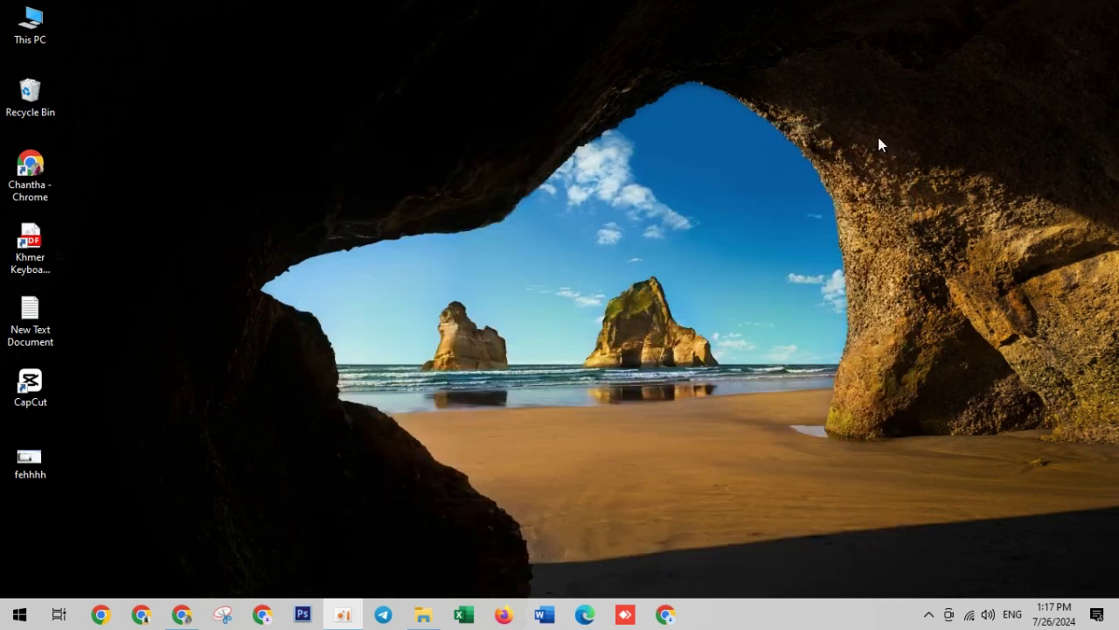
click(21, 617)
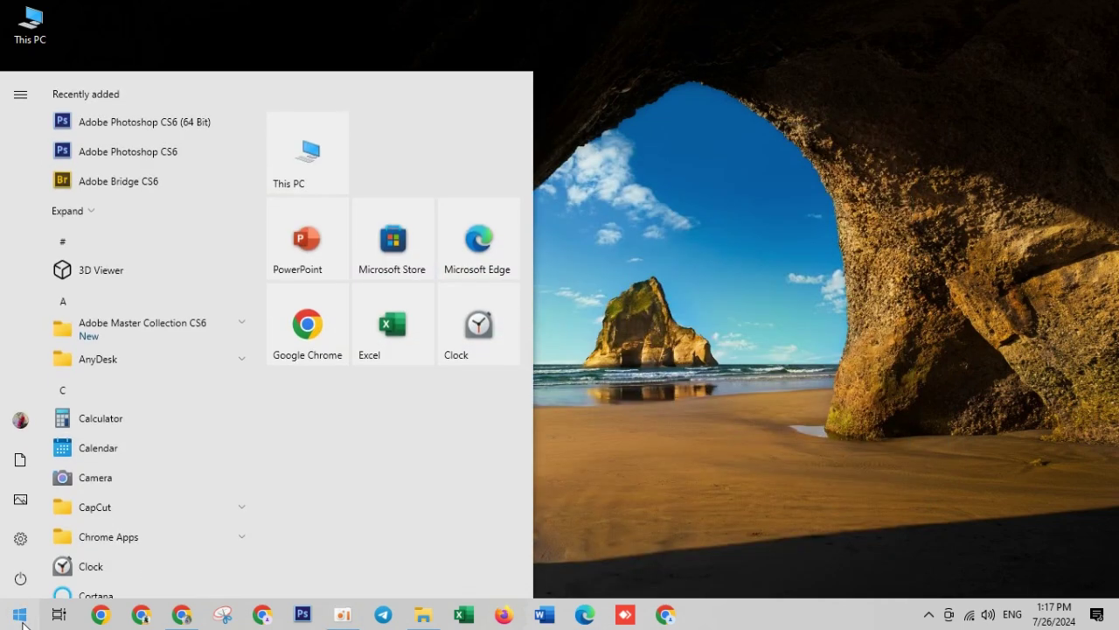
text(sca)
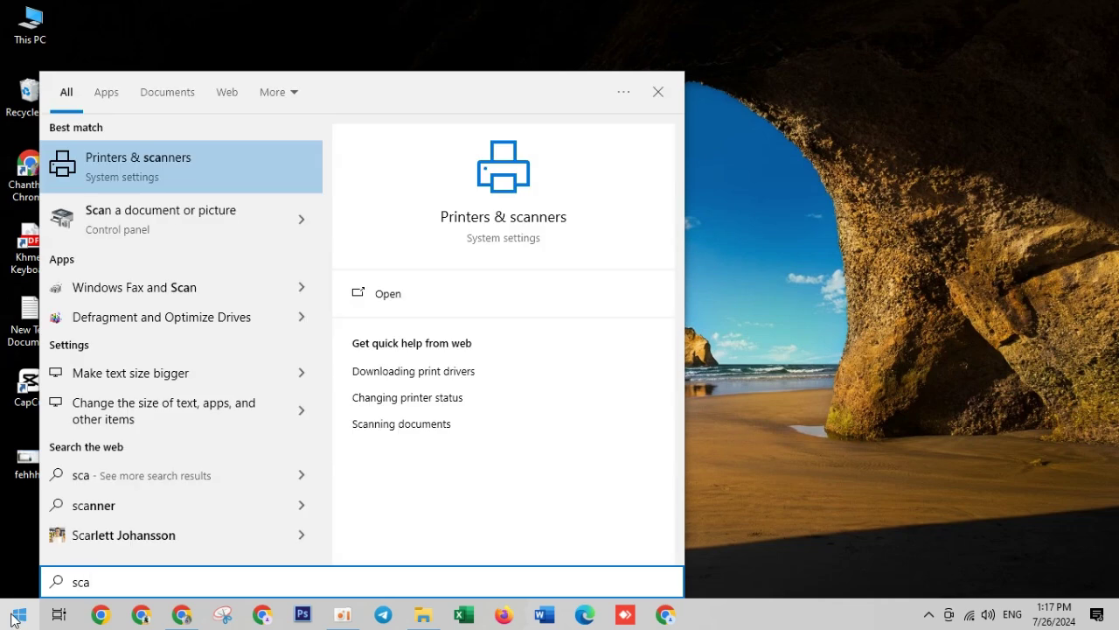
key(BackSpace)
key(BackSpace)
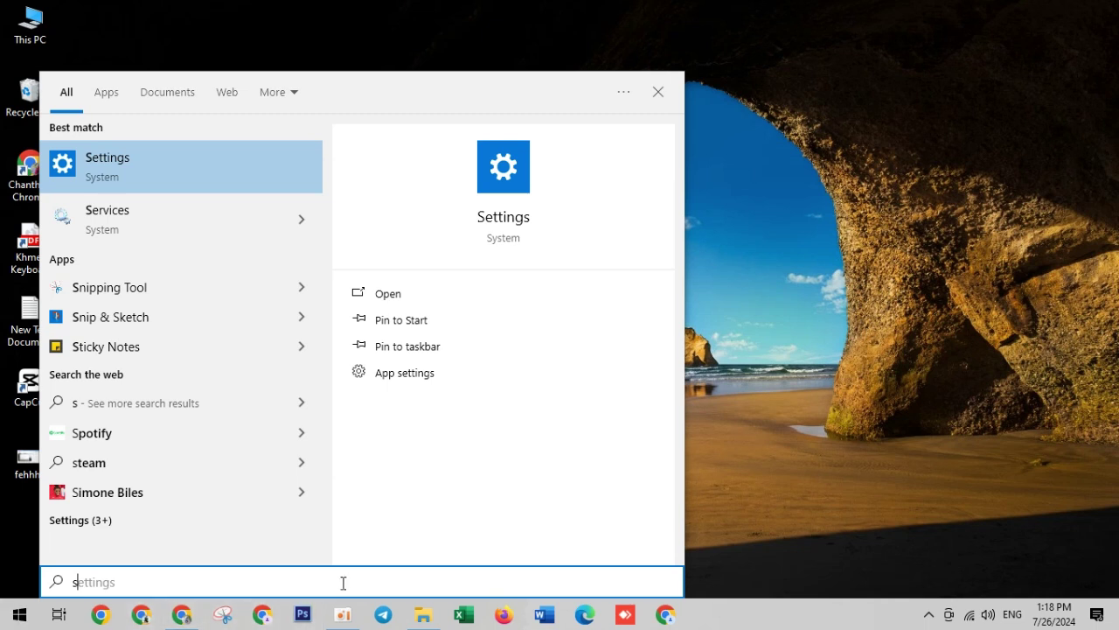
text(scmd)
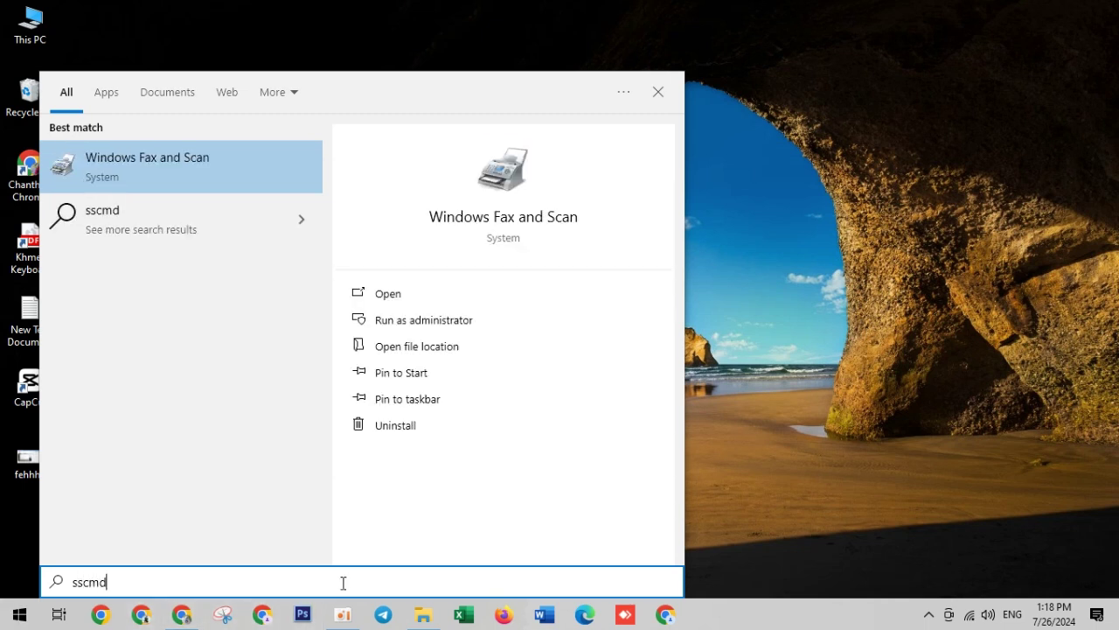
key(BackSpace)
key(BackSpace)
key(BackSpace)
key(BackSpace)
key(BackSpace)
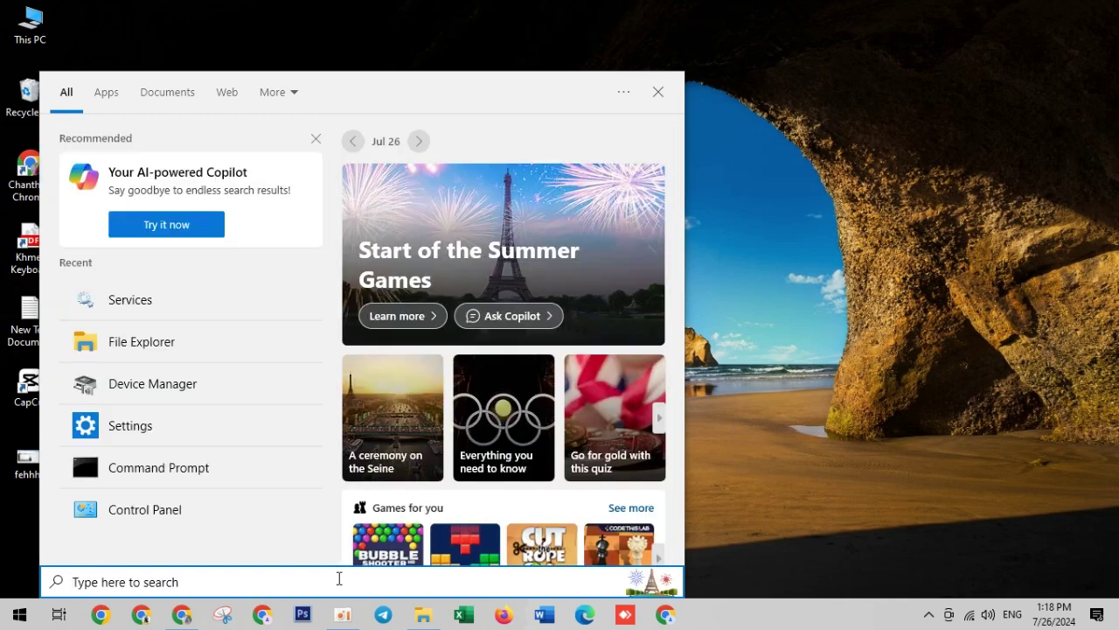
Search Windows for cmd and open Command Prompt as administrator.
text(cmd)
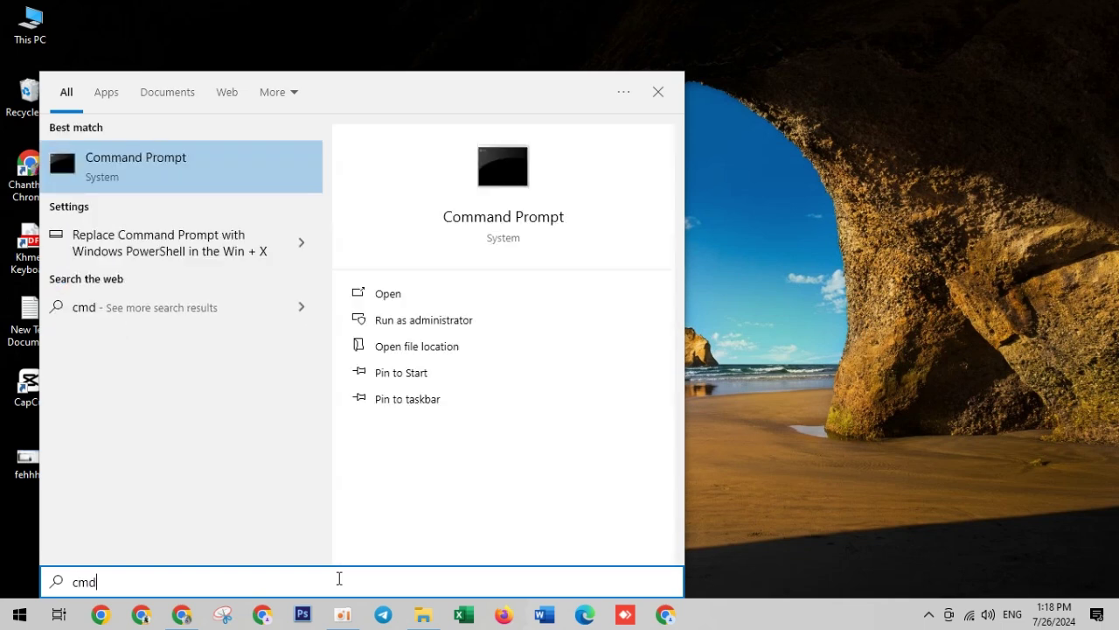
right_click(235, 186)
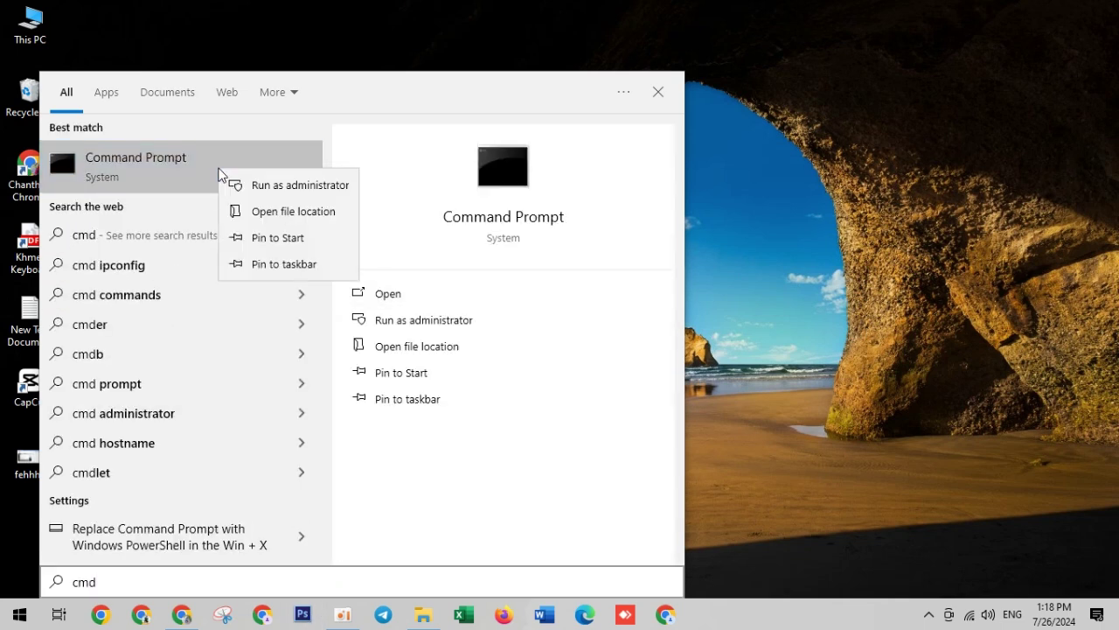
click(247, 185)
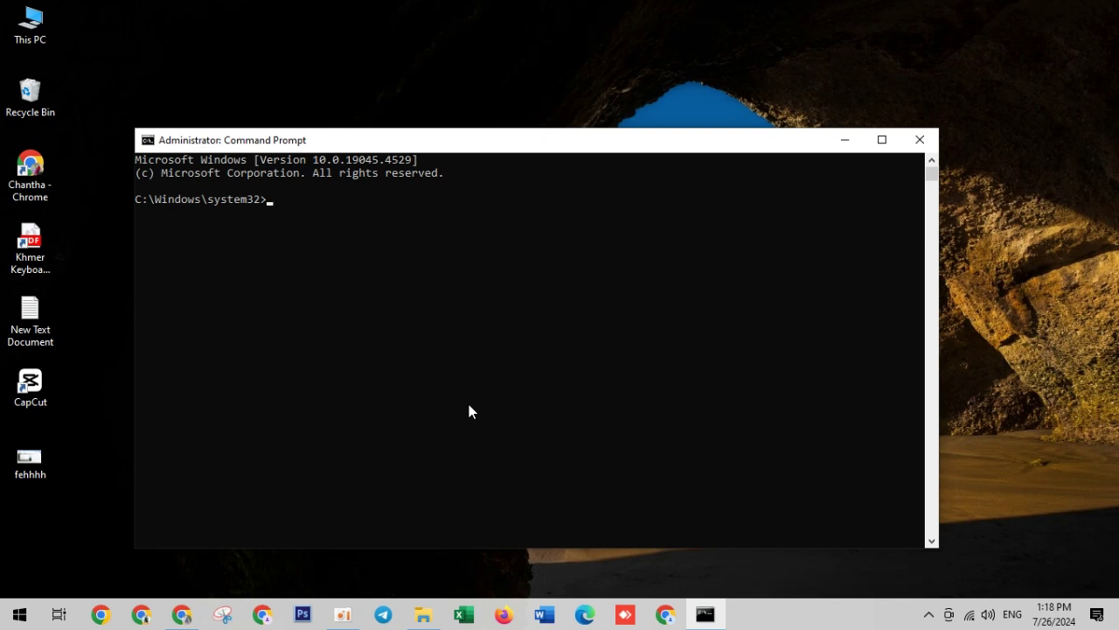
Try to run a system file scan with the command sfc /sannow, and close the Command Prompt window.
text(fcs)
key(BackSpace)
key(BackSpace)
key(BackSpace)
text(f)
key(BackSpace)
text(sfc /sannow)
key(Return)
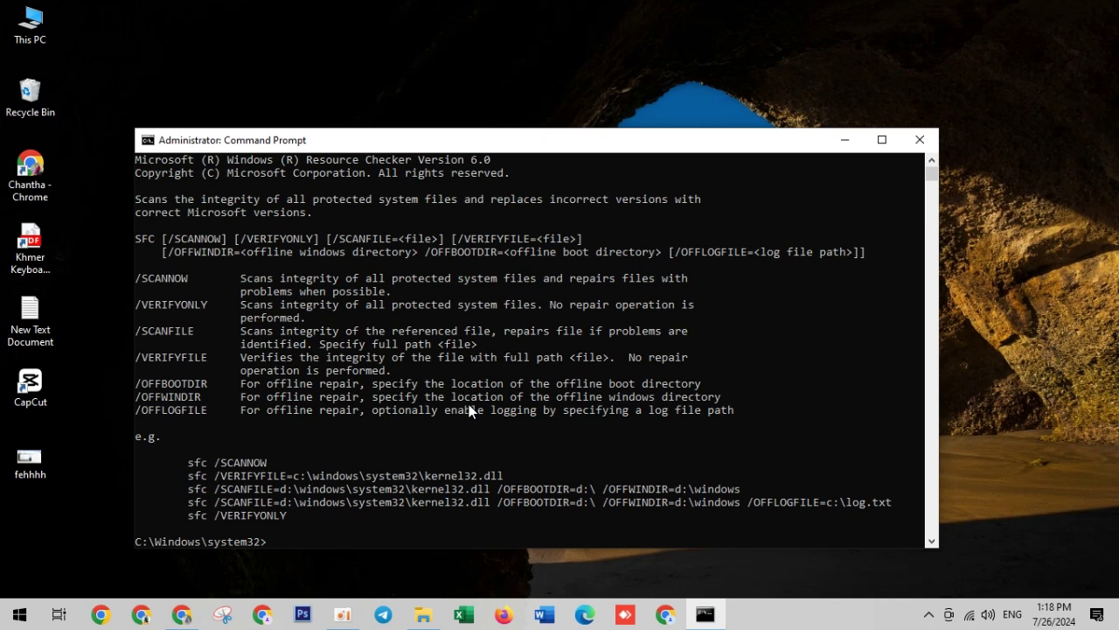
click(920, 140)
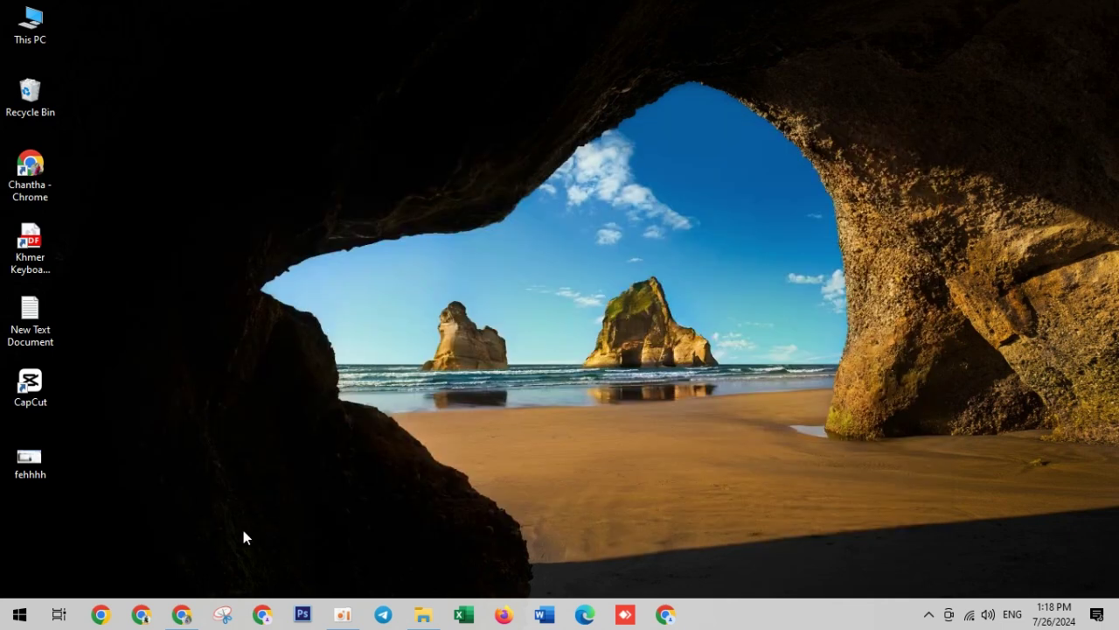
Search for cmd, open Command Prompt as administrator and run the system file scan with sfc /scannow.
click(19, 616)
text(c)
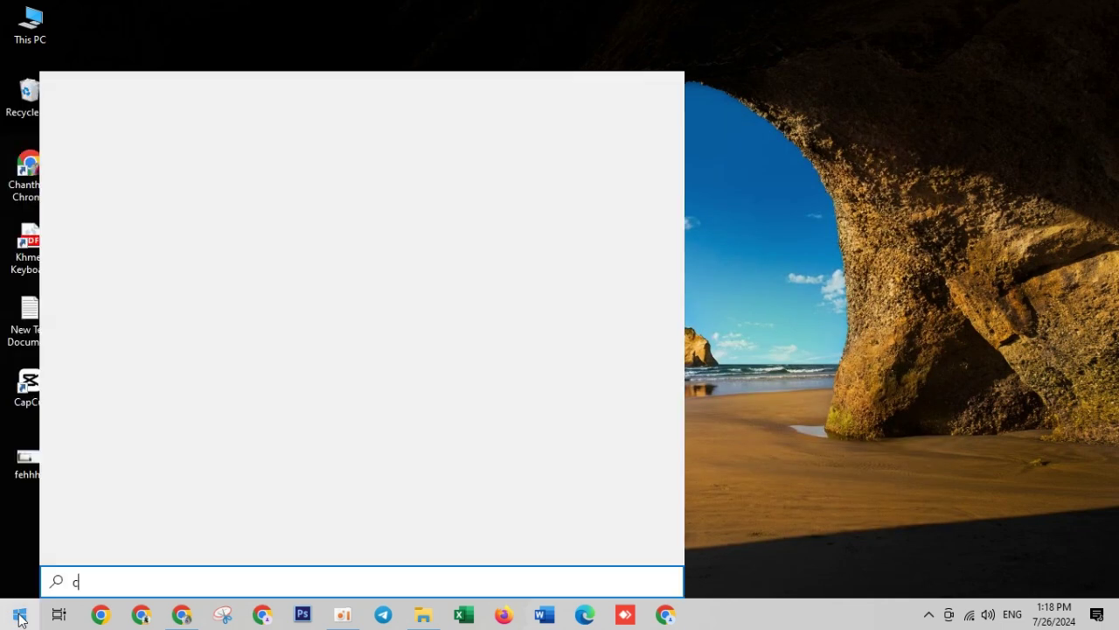
text(md)
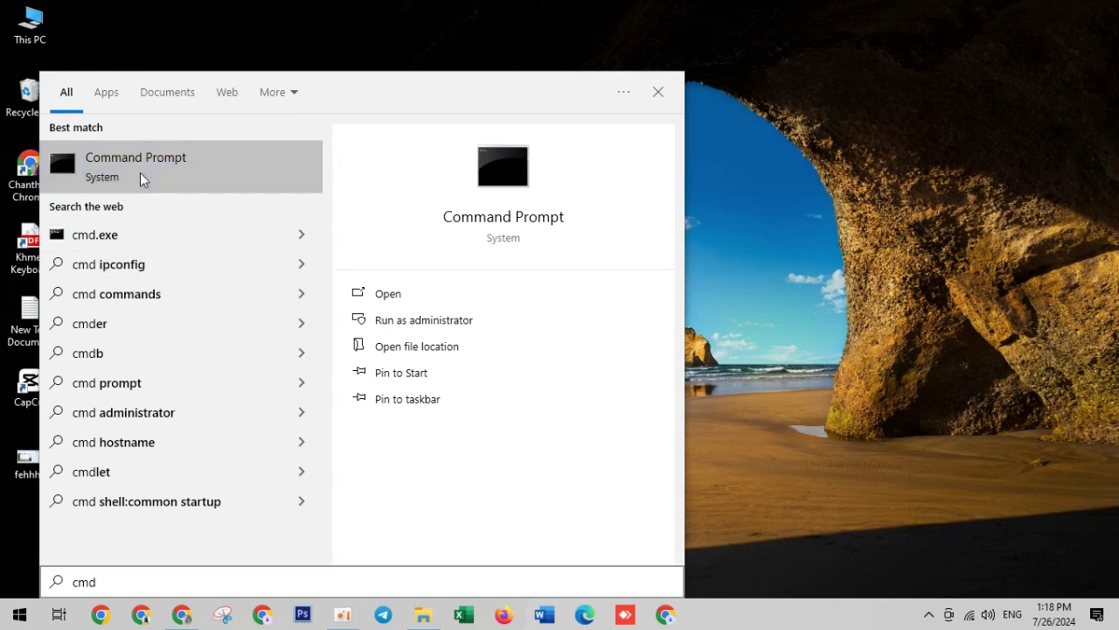
right_click(143, 179)
click(187, 186)
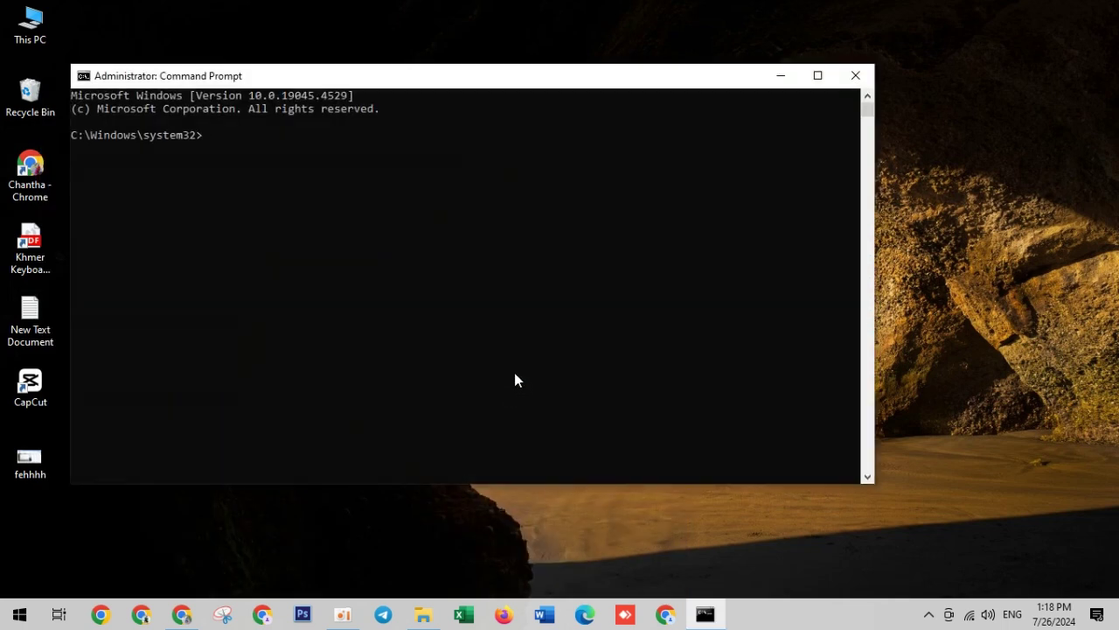
text(sfc /scannow)
key(Return)
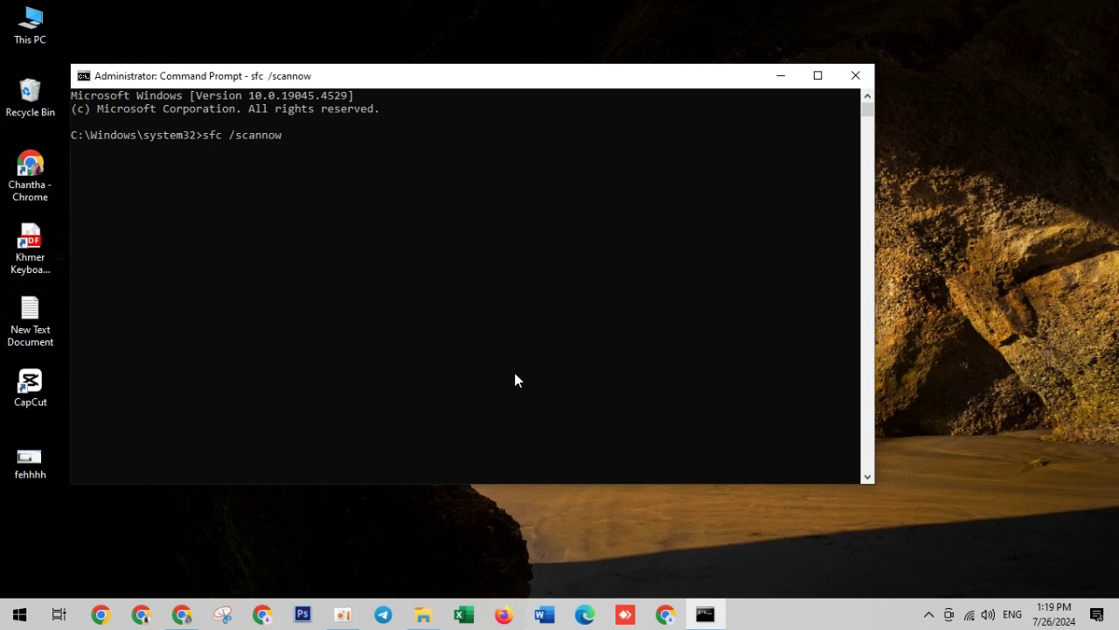